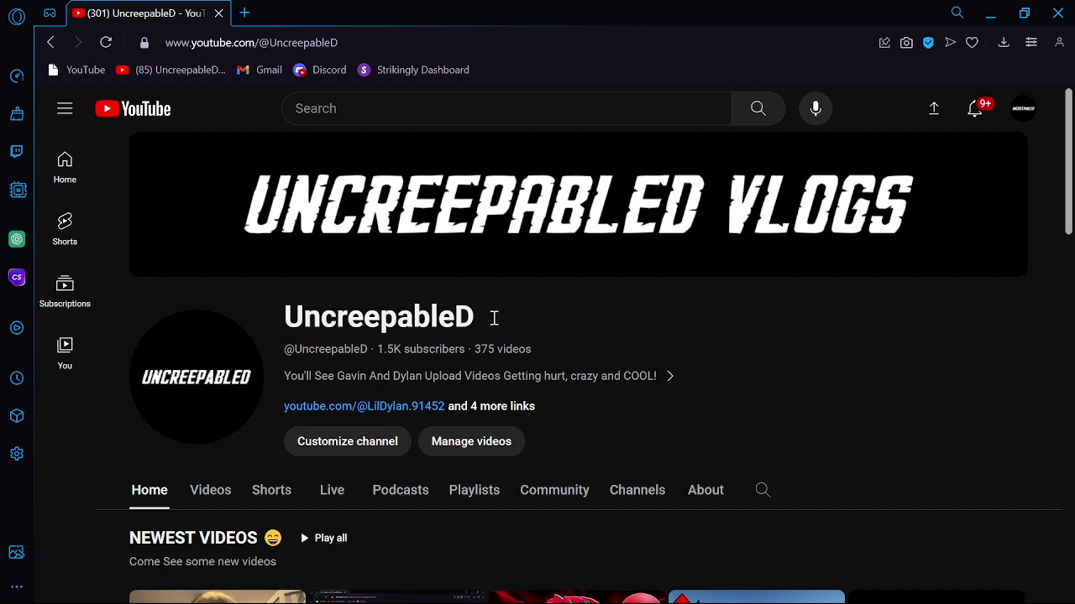
# Step: Go to the Google home page and choose Add another account from the profile menu
pyautogui.click(1018, 113)
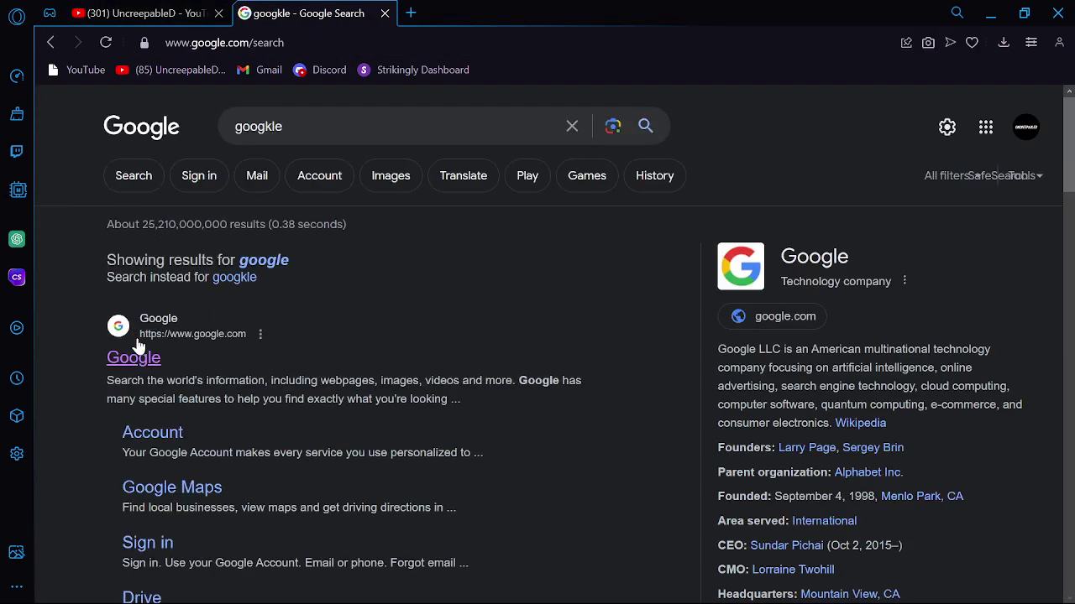
pyautogui.click(136, 354)
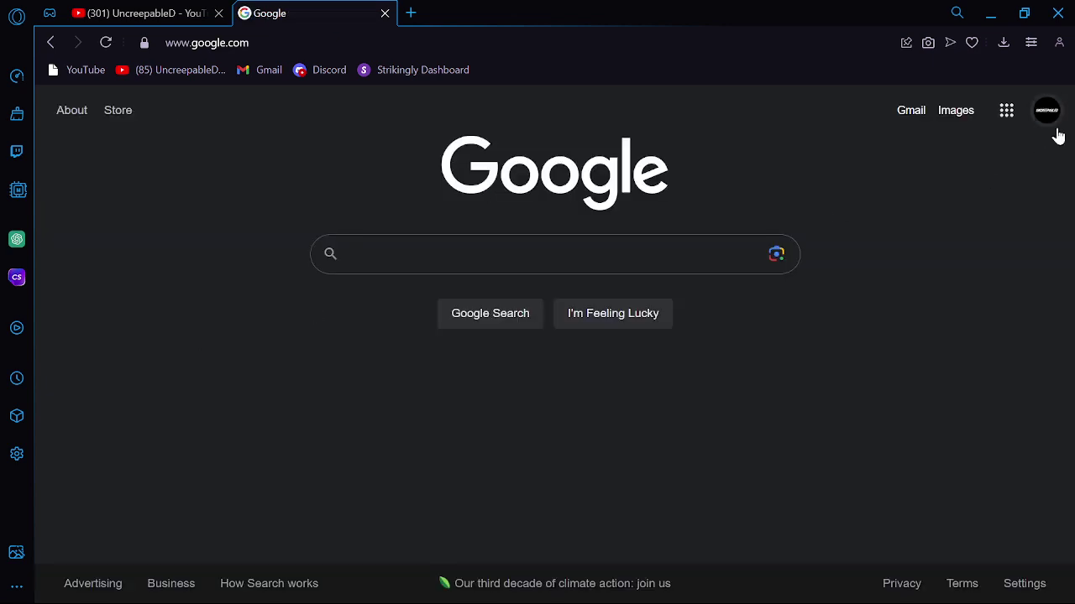
pyautogui.click(1045, 111)
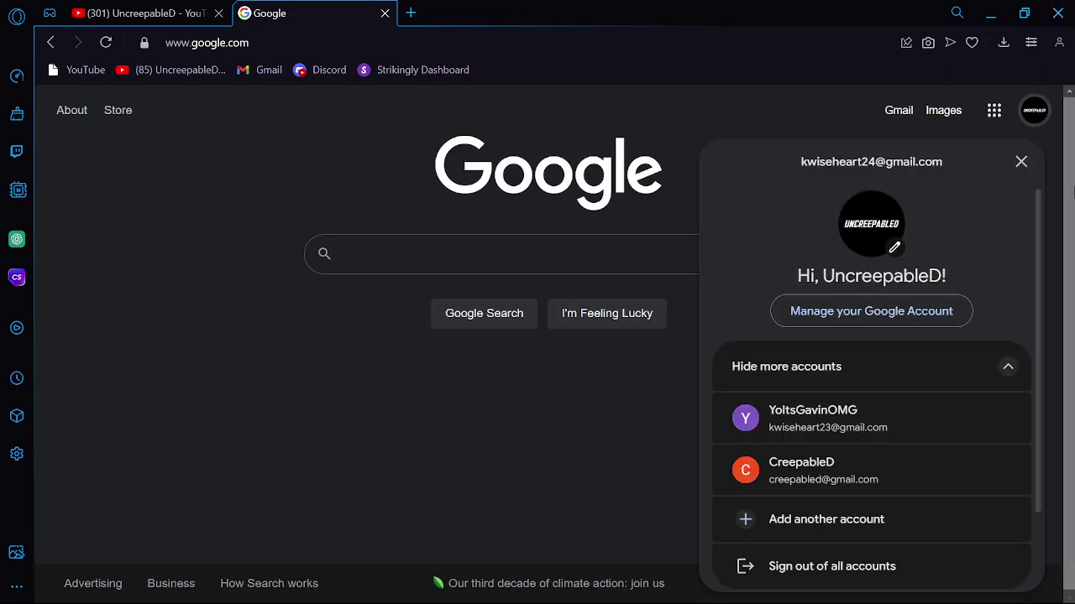
pyautogui.click(811, 525)
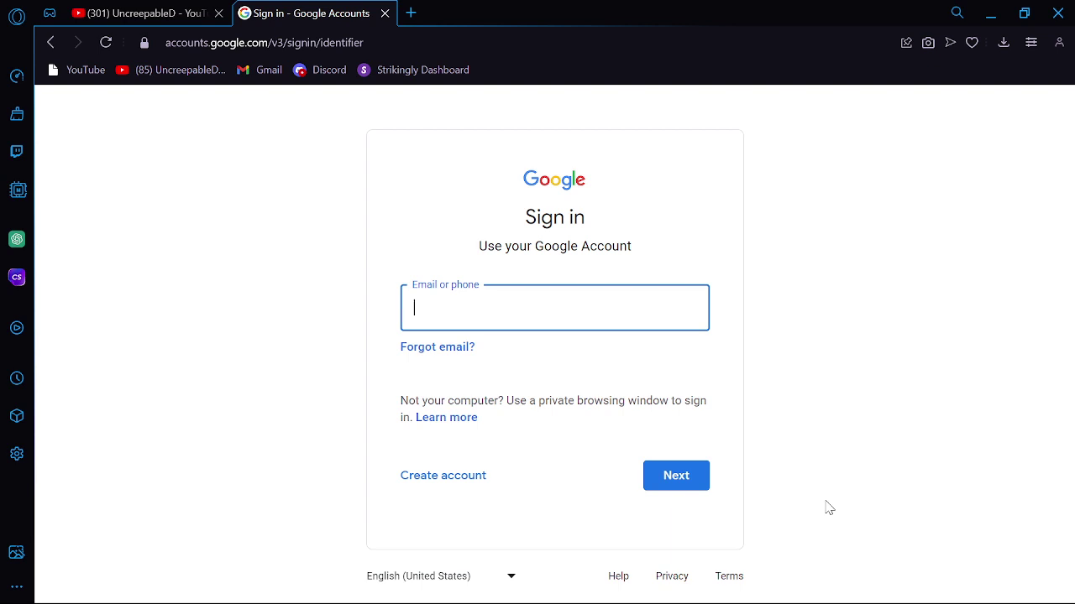
# Step: Create a personal-use Google account with first name 'blob' and an empty last name
pyautogui.click(444, 487)
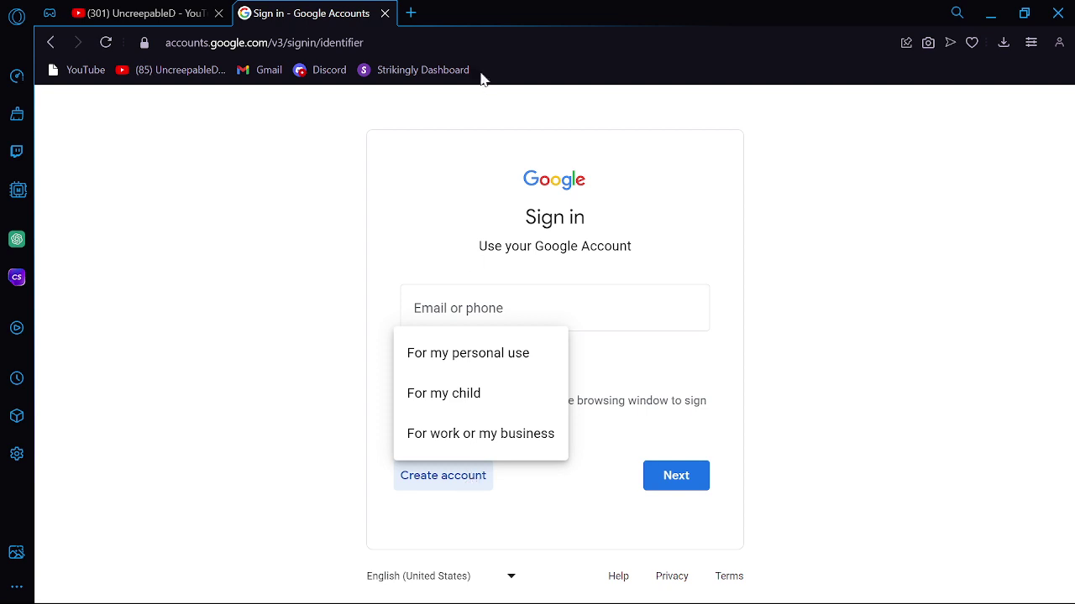
pyautogui.click(512, 364)
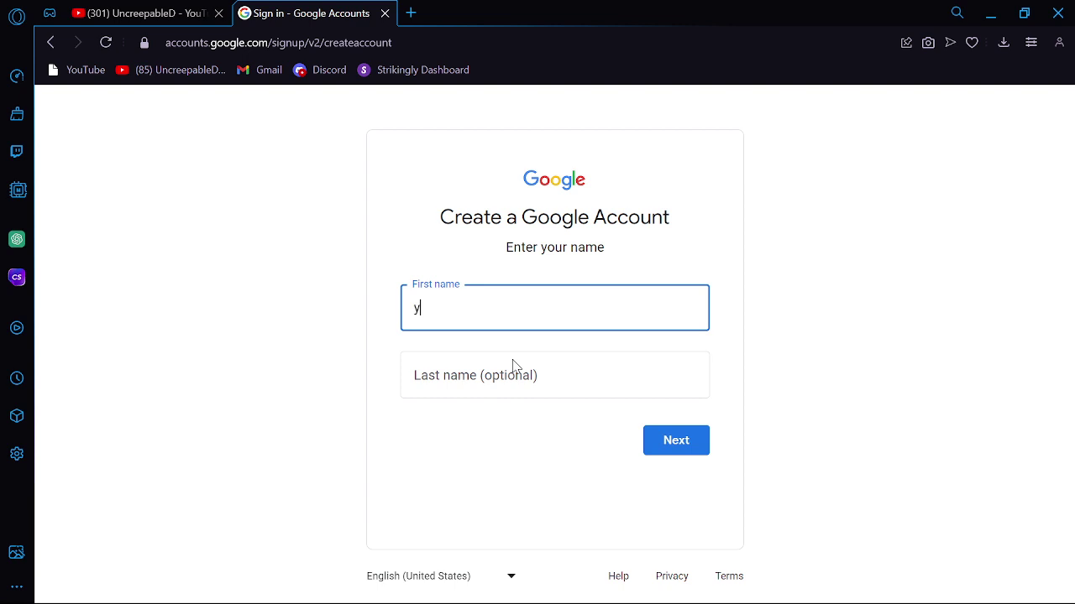
pyautogui.write('blob')
pyautogui.click(516, 389)
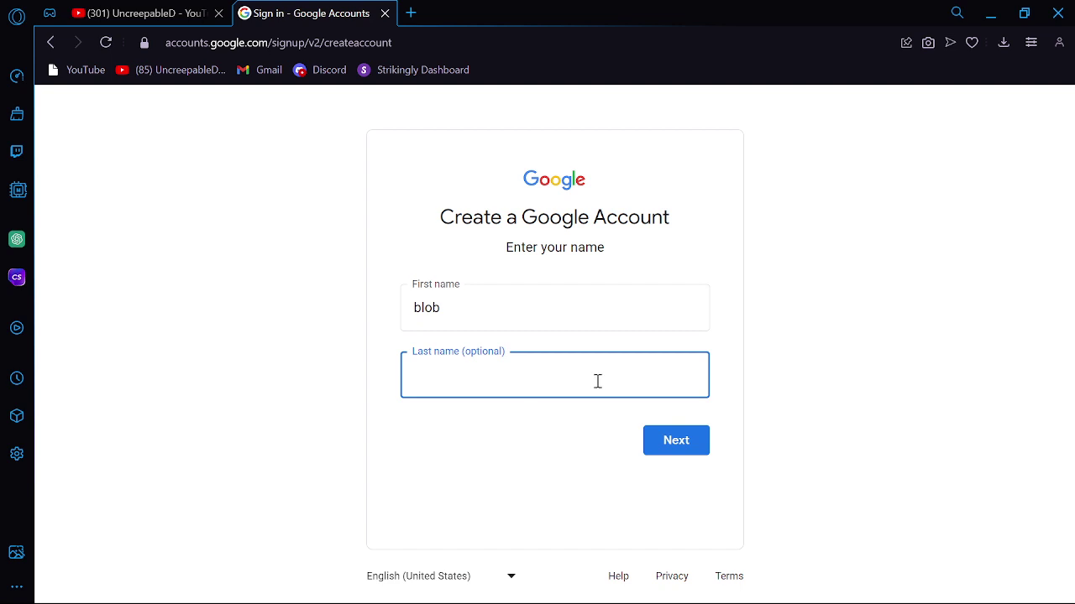
pyautogui.click(516, 507)
pyautogui.click(676, 442)
pyautogui.click(476, 324)
pyautogui.click(453, 360)
pyautogui.click(593, 314)
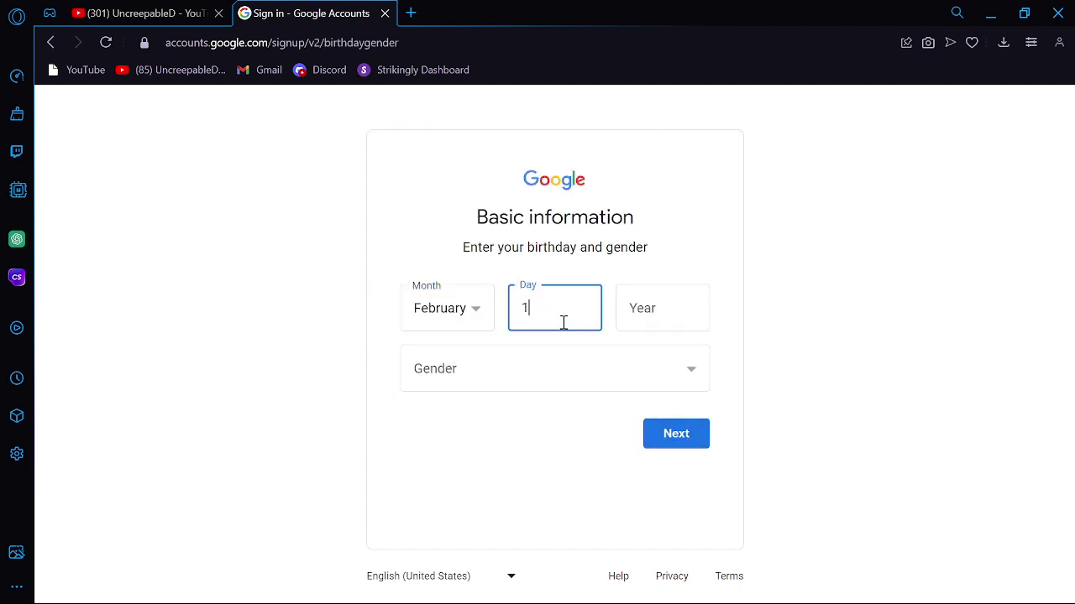
pyautogui.click(638, 307)
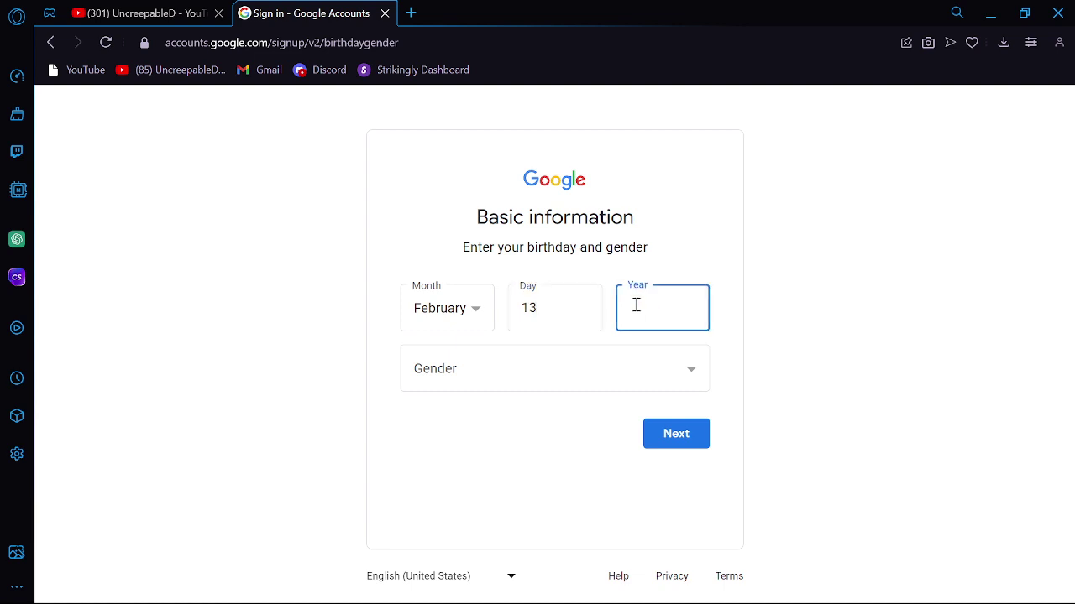
pyautogui.write('1999')
pyautogui.click(521, 513)
# Step: Set the gender to Male instead of Custom and continue to the Gmail address step
pyautogui.click(528, 371)
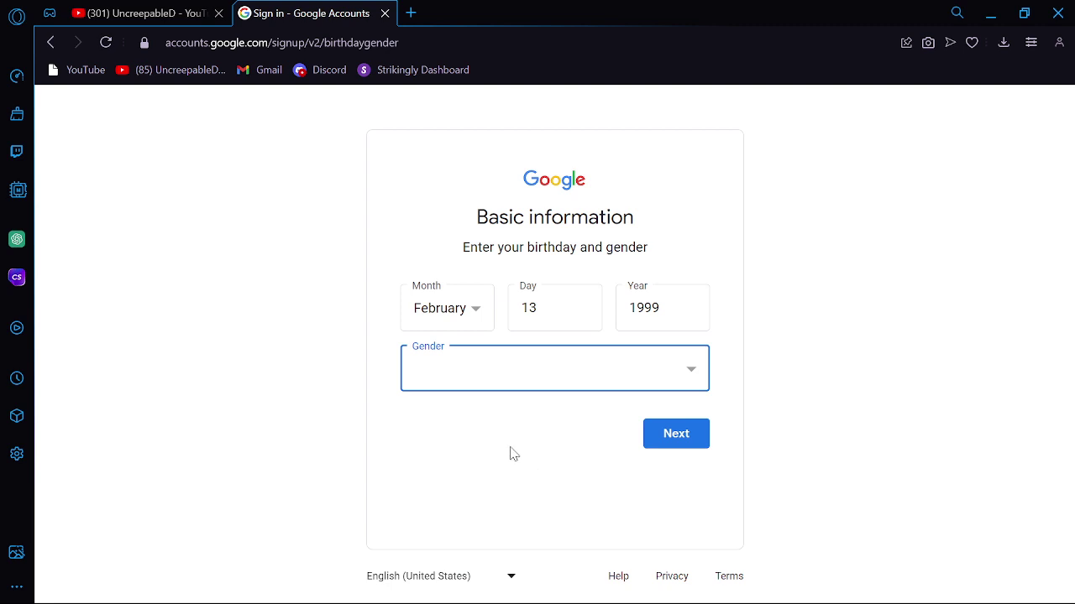
pyautogui.press('c')
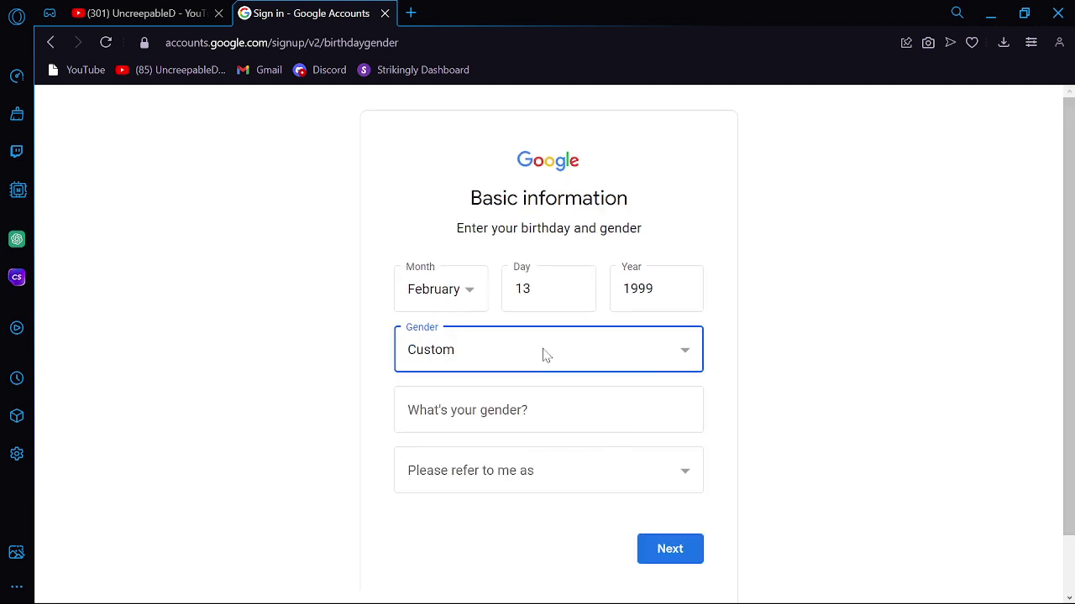
pyautogui.click(626, 474)
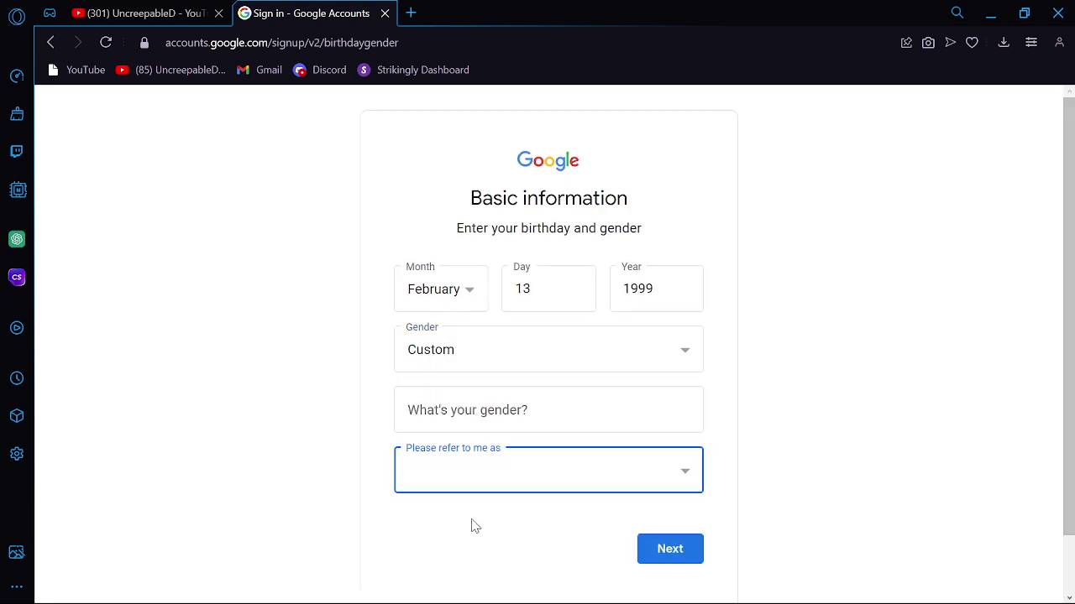
pyautogui.press('m')
pyautogui.click(470, 420)
pyautogui.click(887, 475)
pyautogui.click(523, 409)
pyautogui.hotkey('shift', 'Tab')
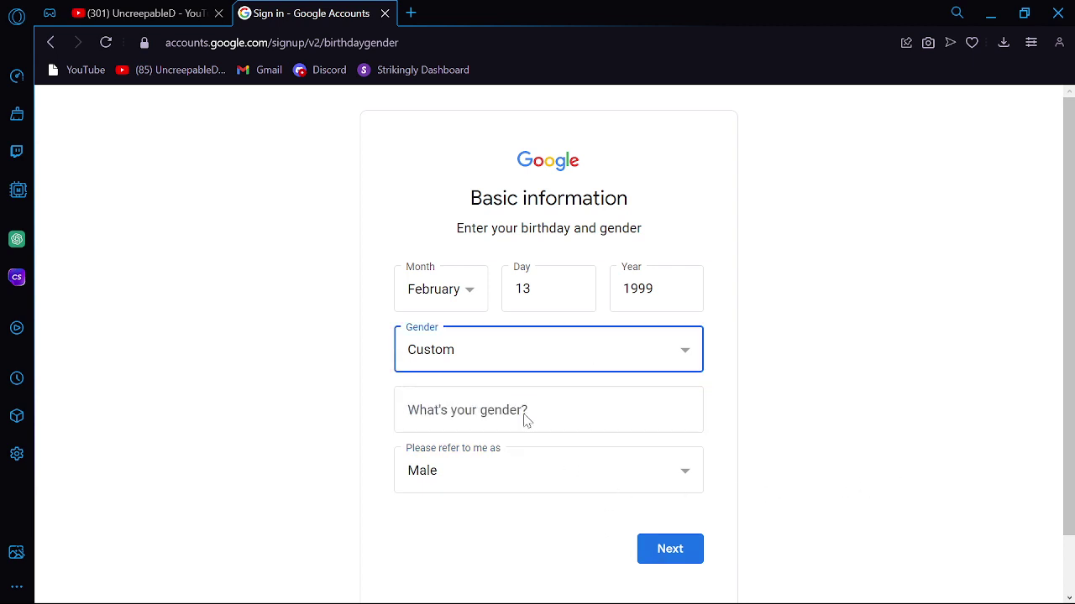
pyautogui.press('m')
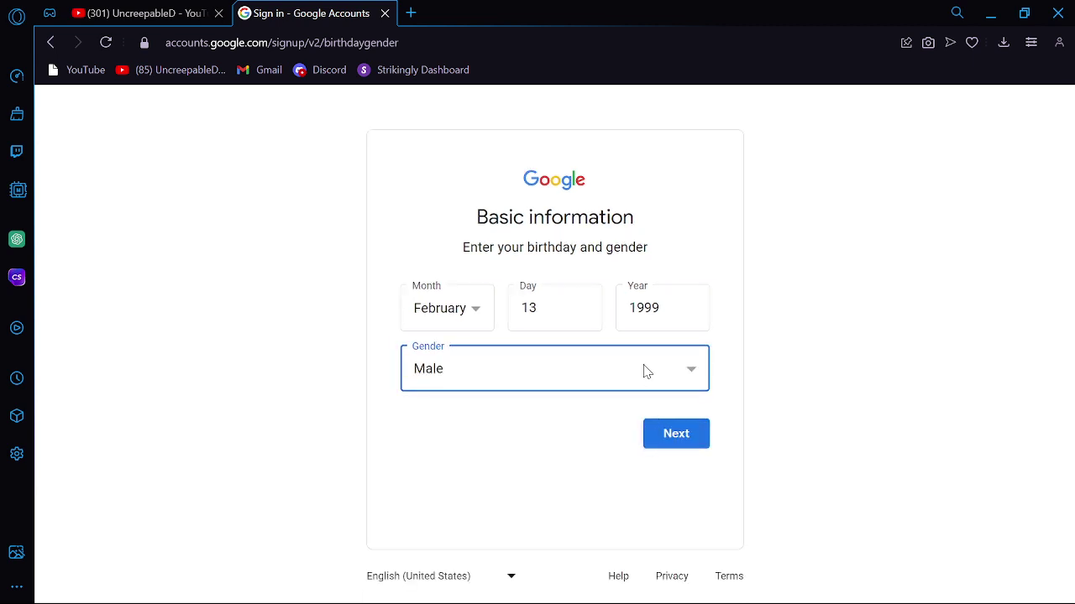
pyautogui.click(659, 441)
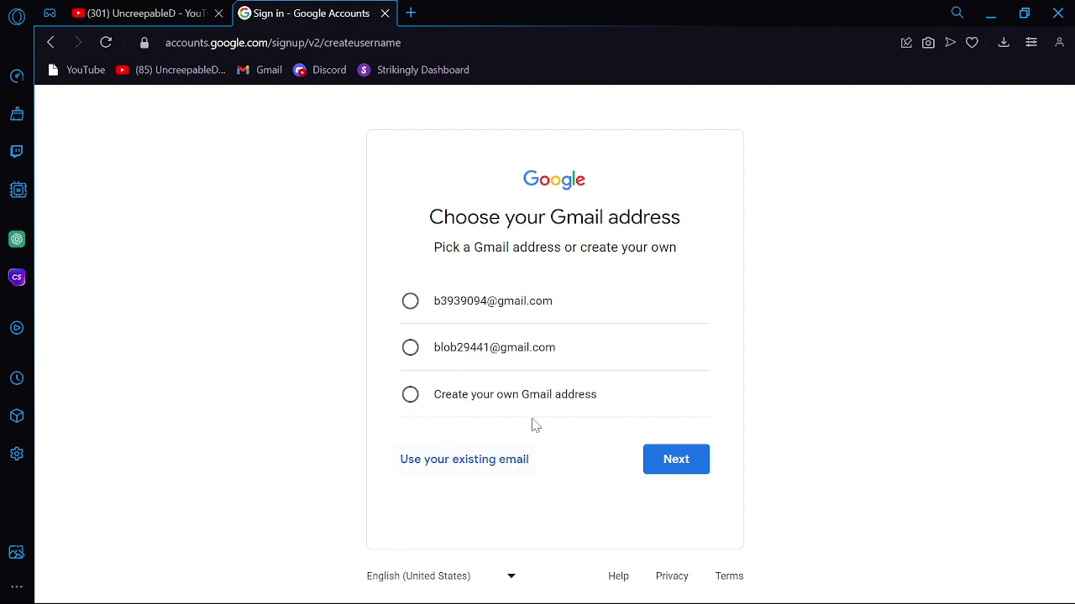
# Step: Take the suggested blob Gmail address, then enter and confirm the account password
pyautogui.click(442, 359)
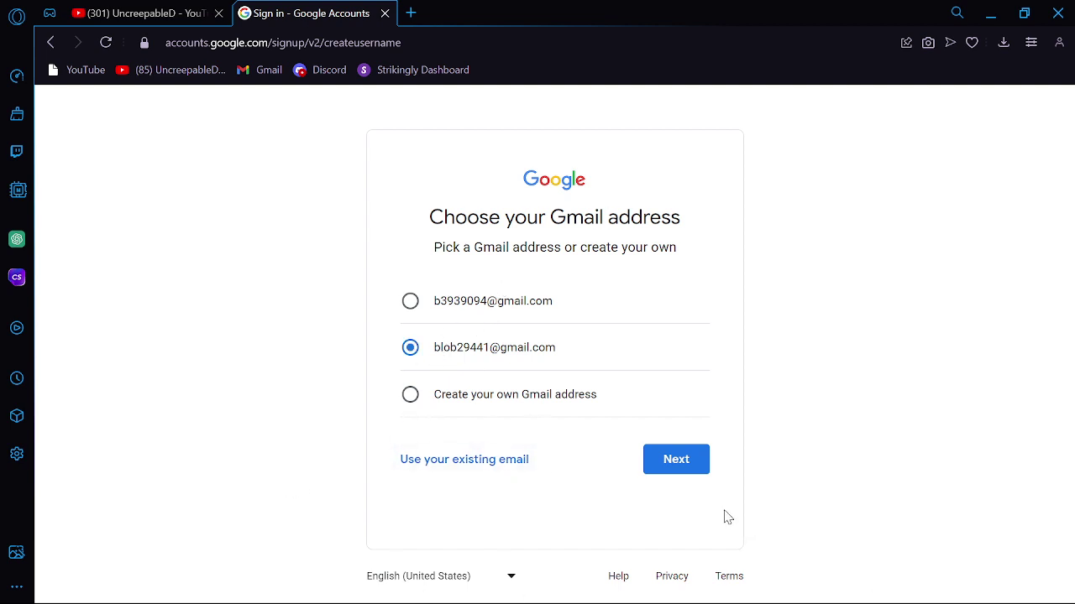
pyautogui.click(672, 465)
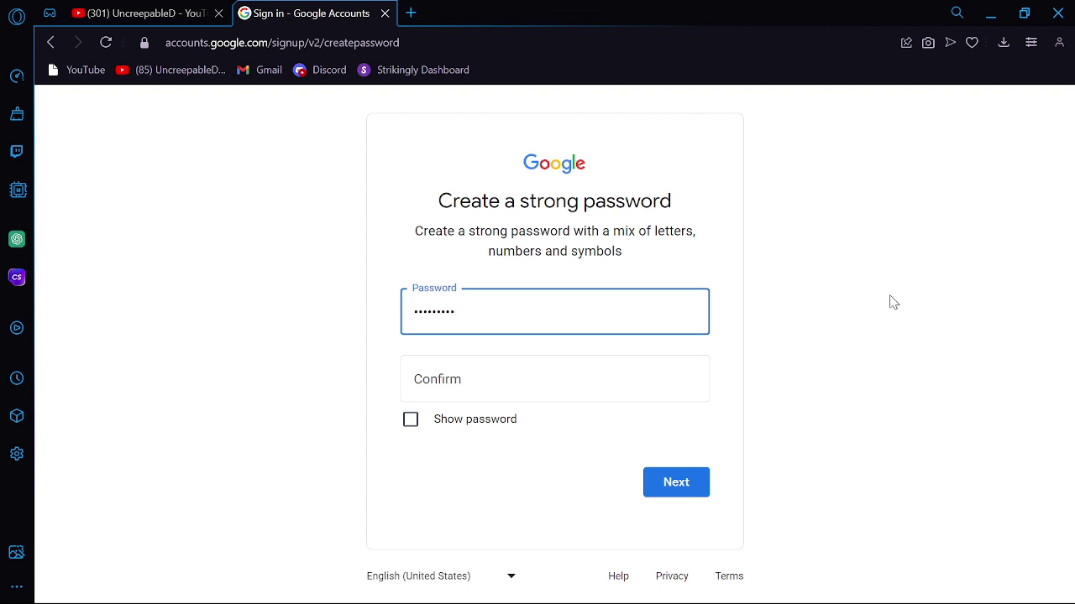
pyautogui.click(316, 316)
pyautogui.click(443, 370)
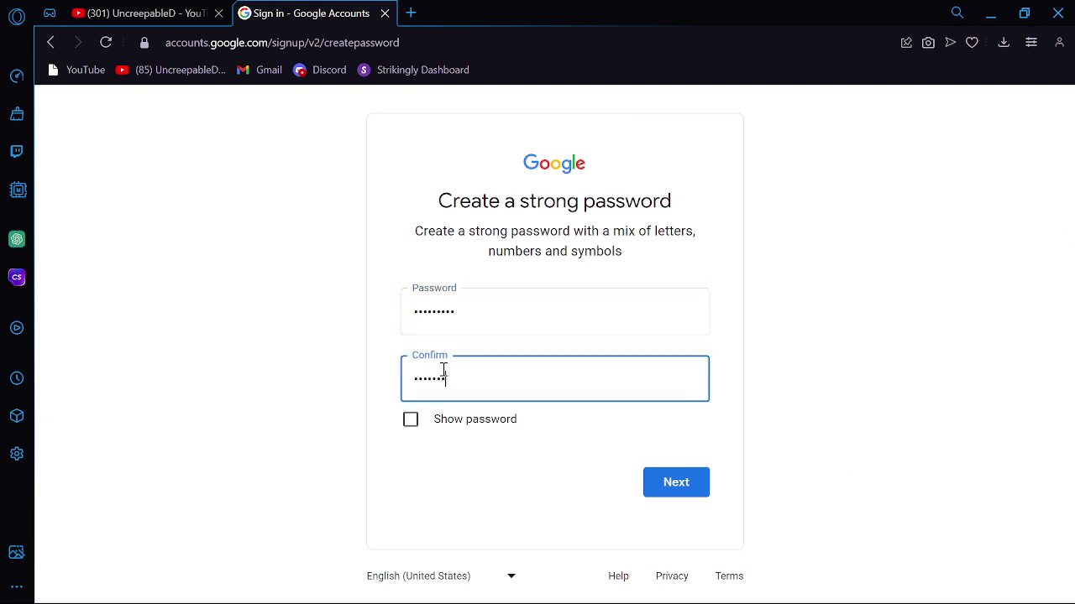
pyautogui.click(844, 291)
pyautogui.click(683, 475)
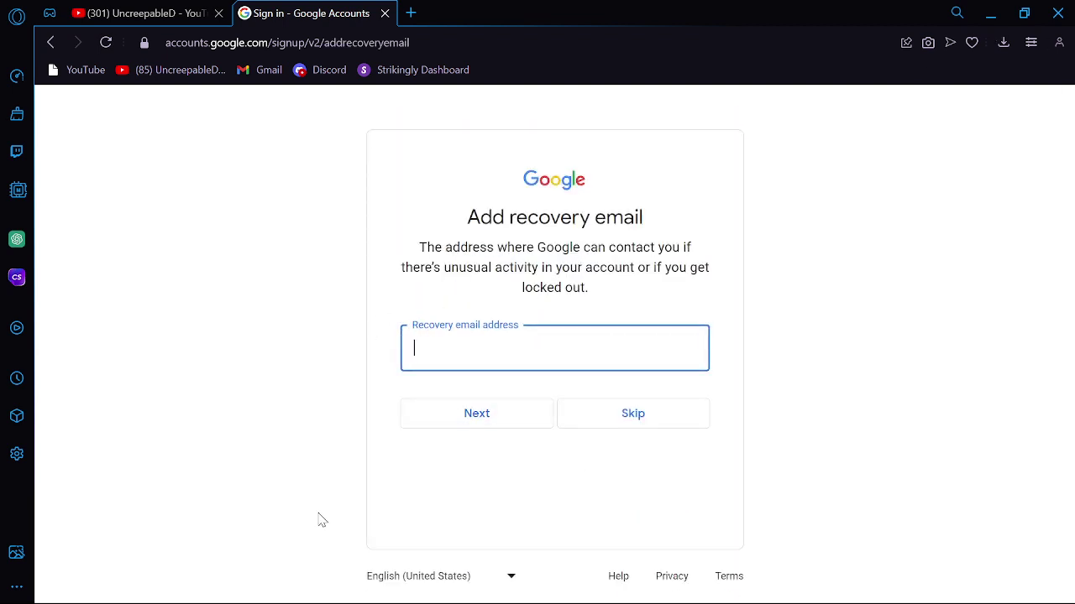
# Step: Skip recovery email and phone, then accept the privacy terms and personalization settings
pyautogui.click(653, 412)
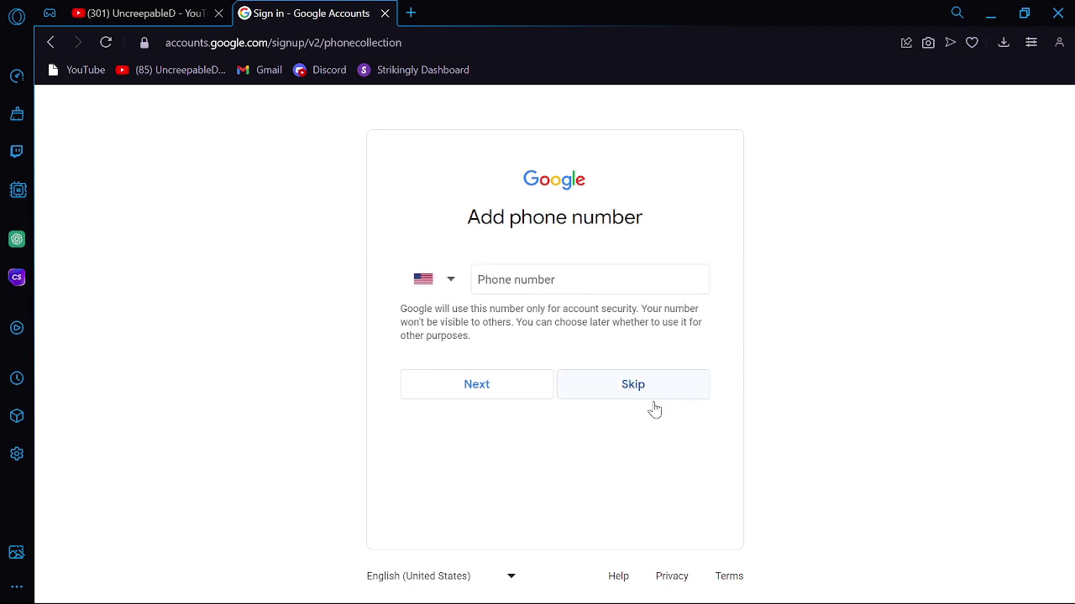
pyautogui.click(654, 406)
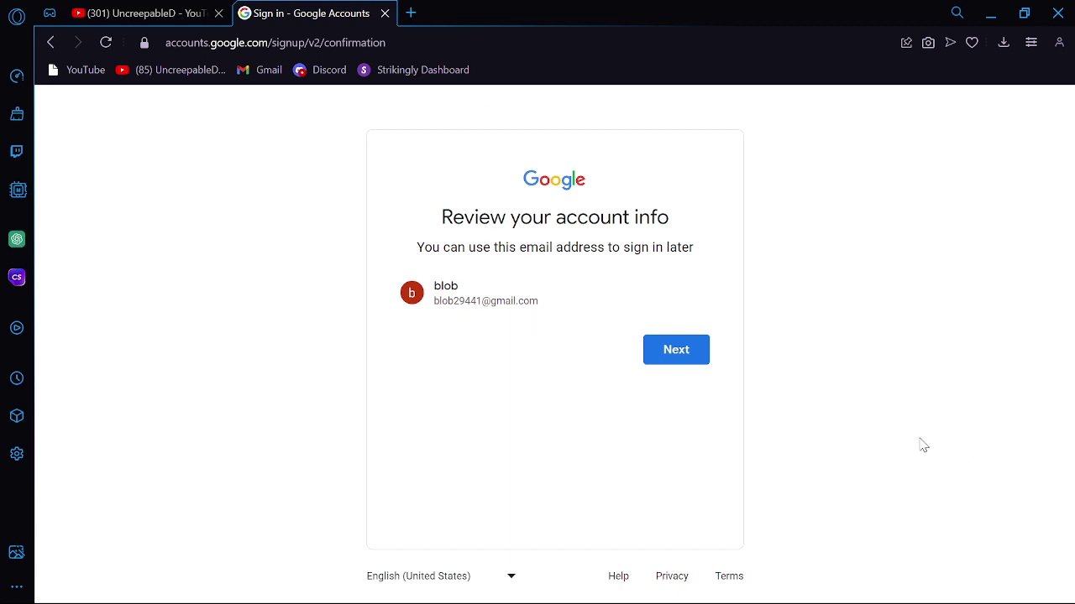
pyautogui.click(682, 367)
pyautogui.scroll(-10, 680, 367)
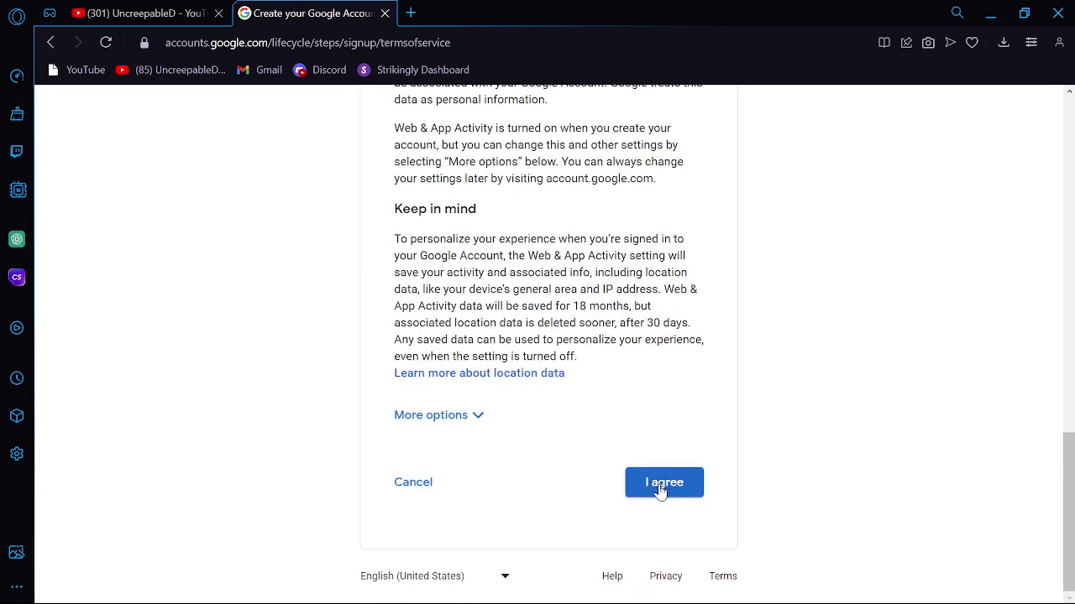
pyautogui.click(660, 491)
pyautogui.click(640, 443)
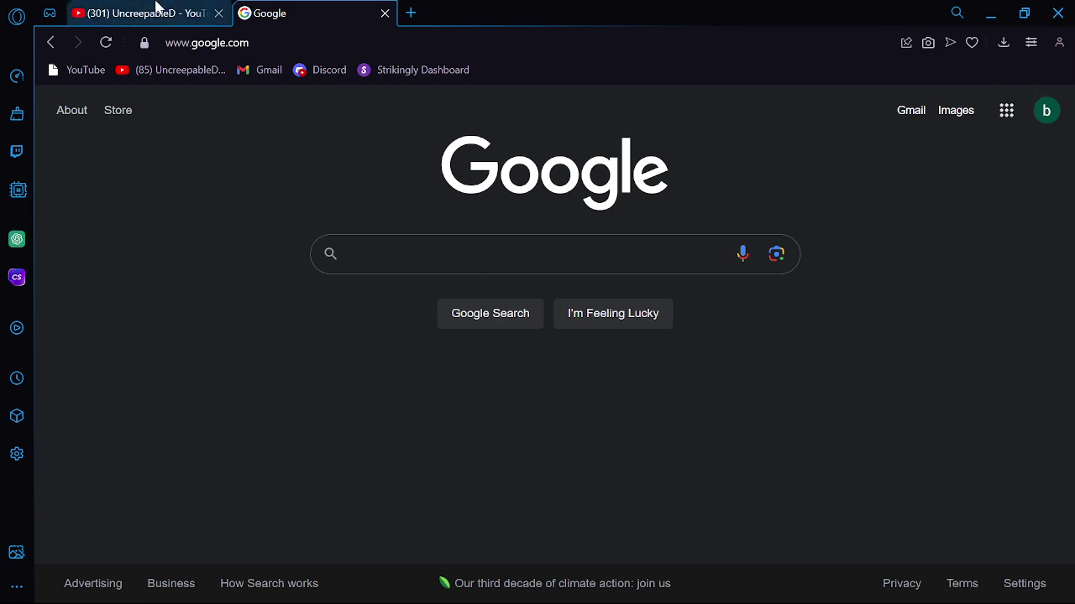
# Step: On YouTube, start adding another account from the Switch account list
pyautogui.click(157, 10)
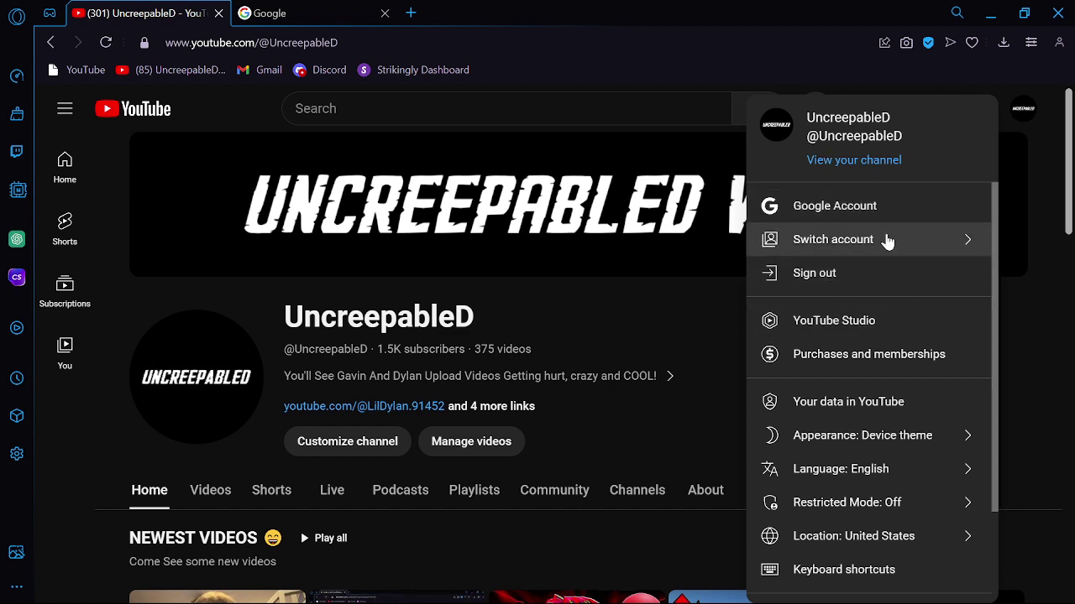
pyautogui.click(888, 241)
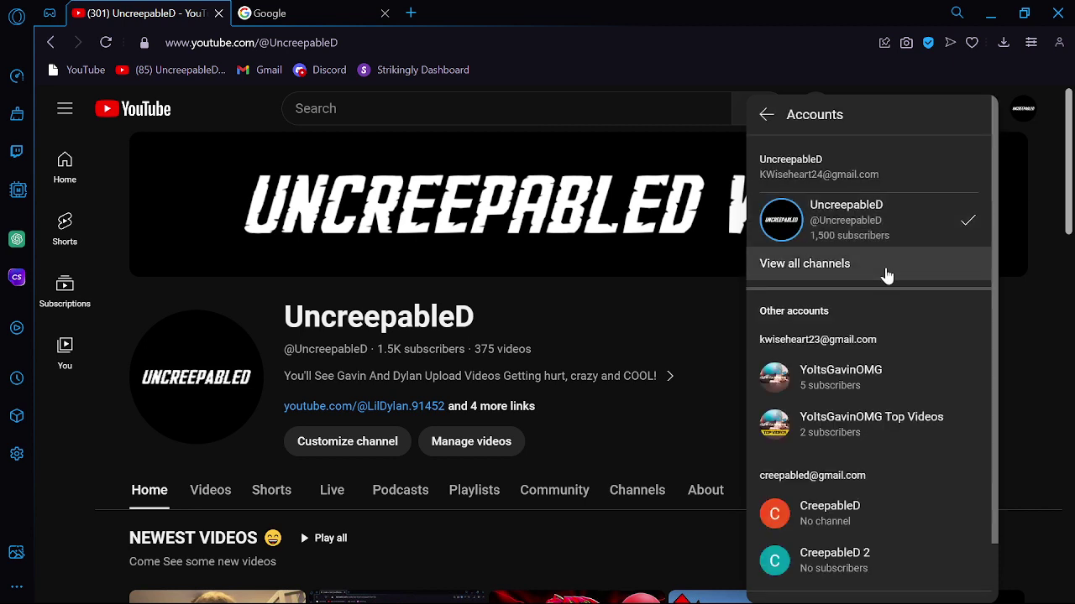
pyautogui.scroll(-2, 883, 288)
pyautogui.click(806, 556)
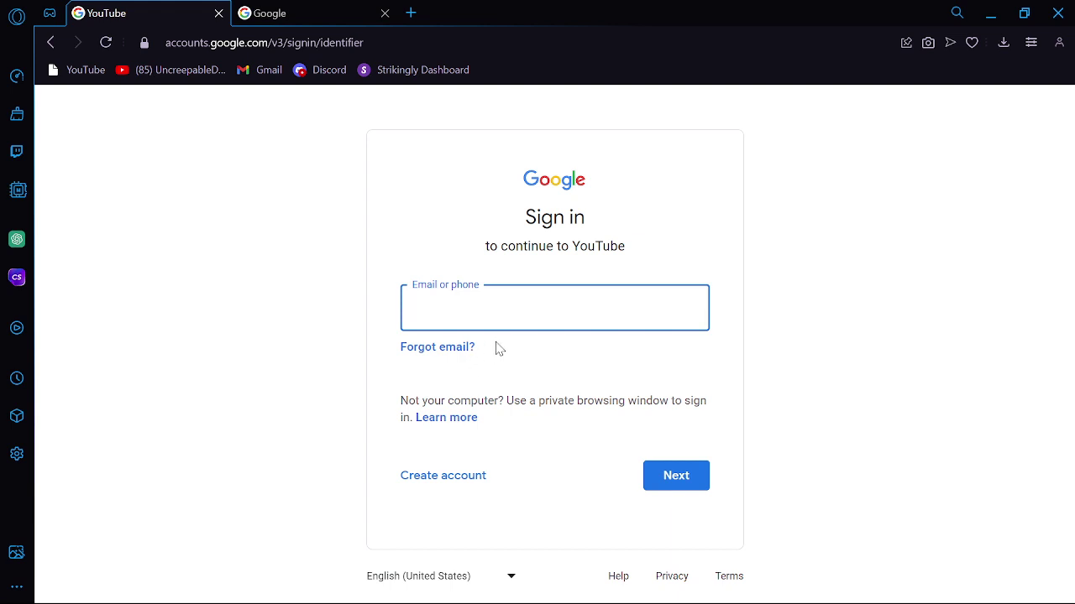
pyautogui.click(367, 15)
pyautogui.click(1045, 114)
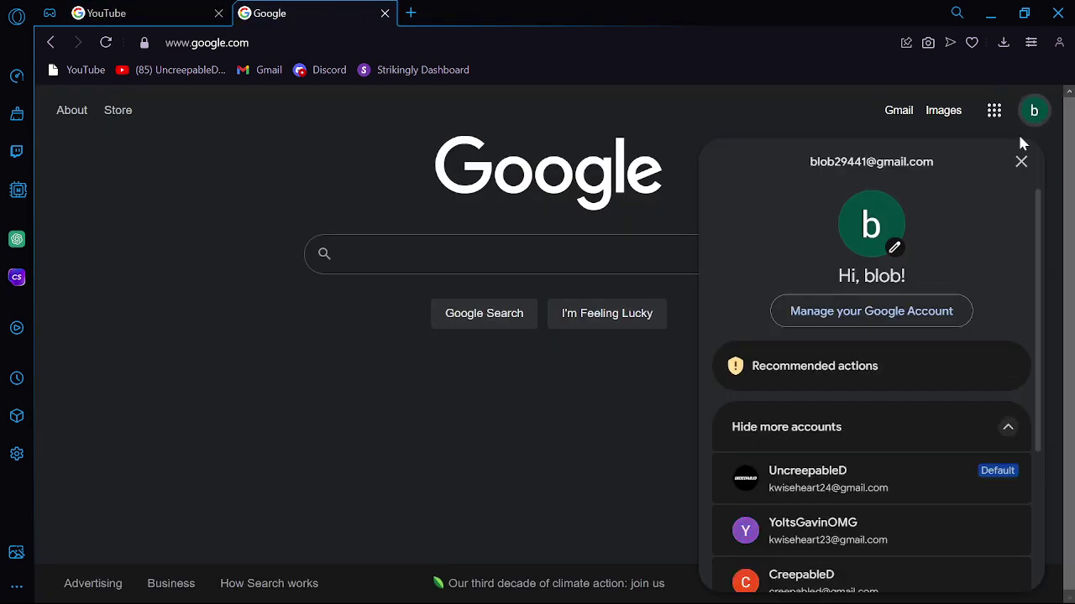
pyautogui.scroll(-2, 832, 453)
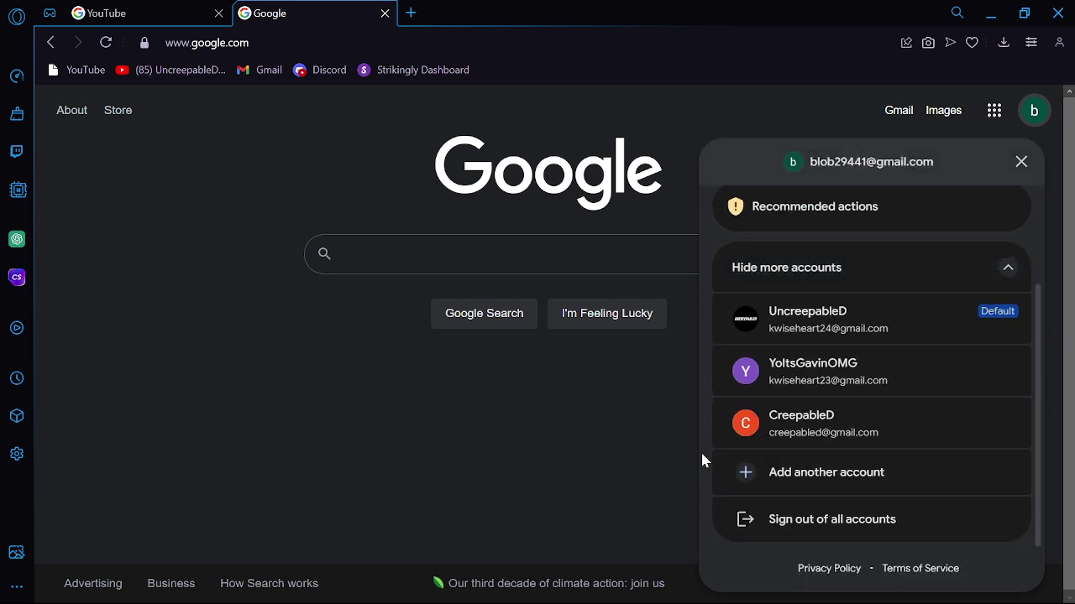
pyautogui.scroll(2, 723, 397)
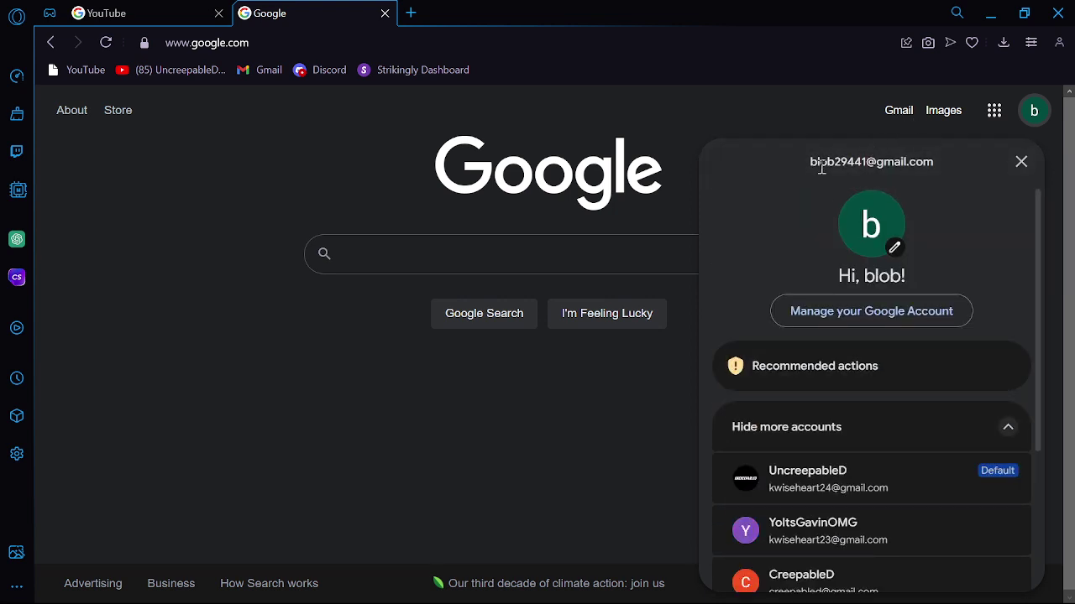
pyautogui.moveTo(811, 162); pyautogui.dragTo(930, 179)
pyautogui.hotkey('ctrl', 'c')
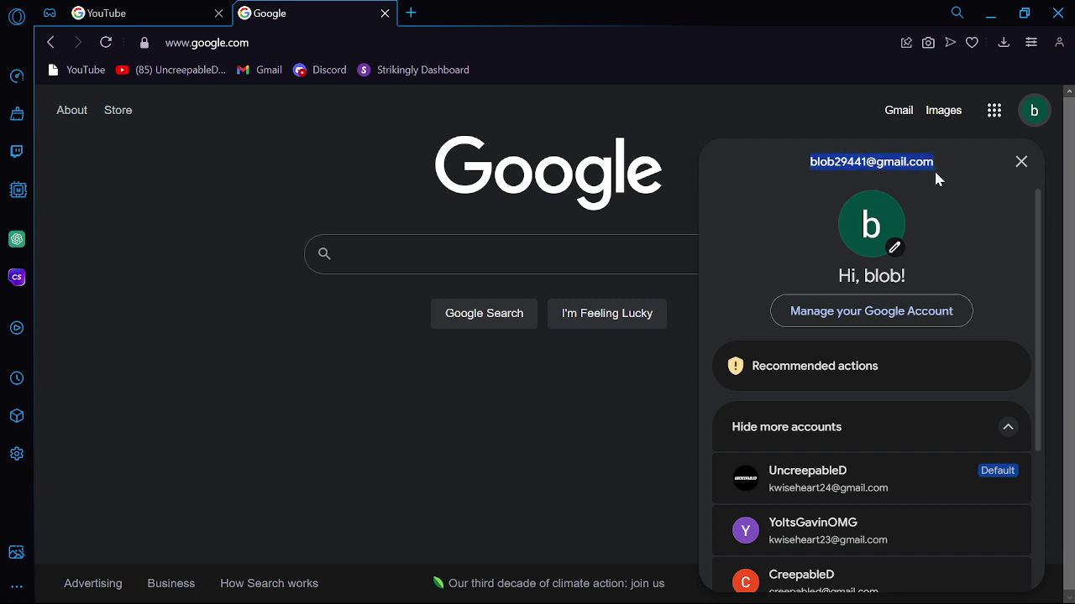
pyautogui.click(147, 12)
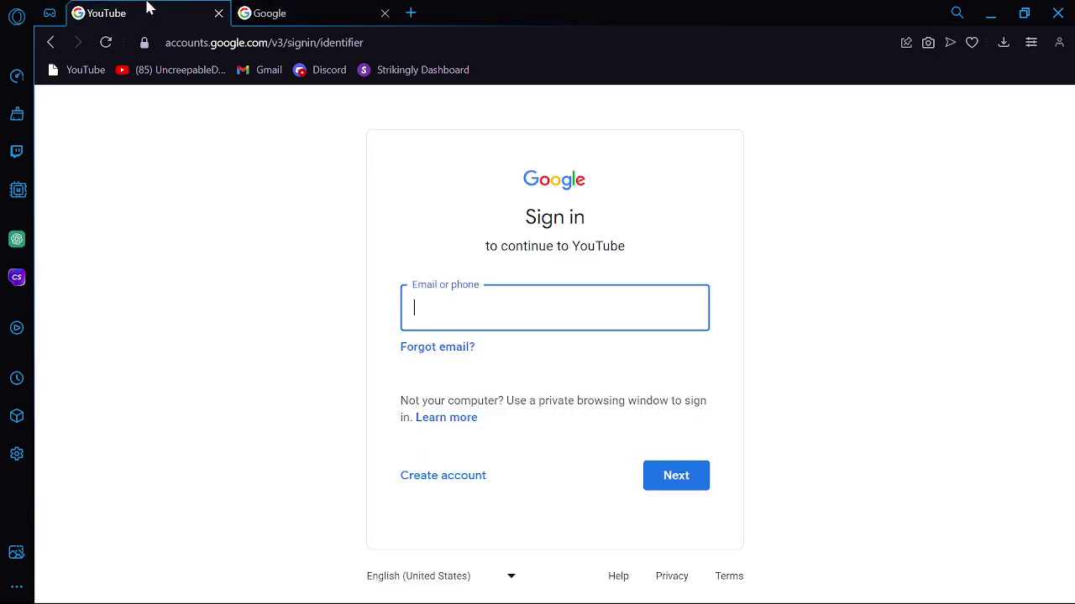
pyautogui.hotkey('ctrl', 'v')
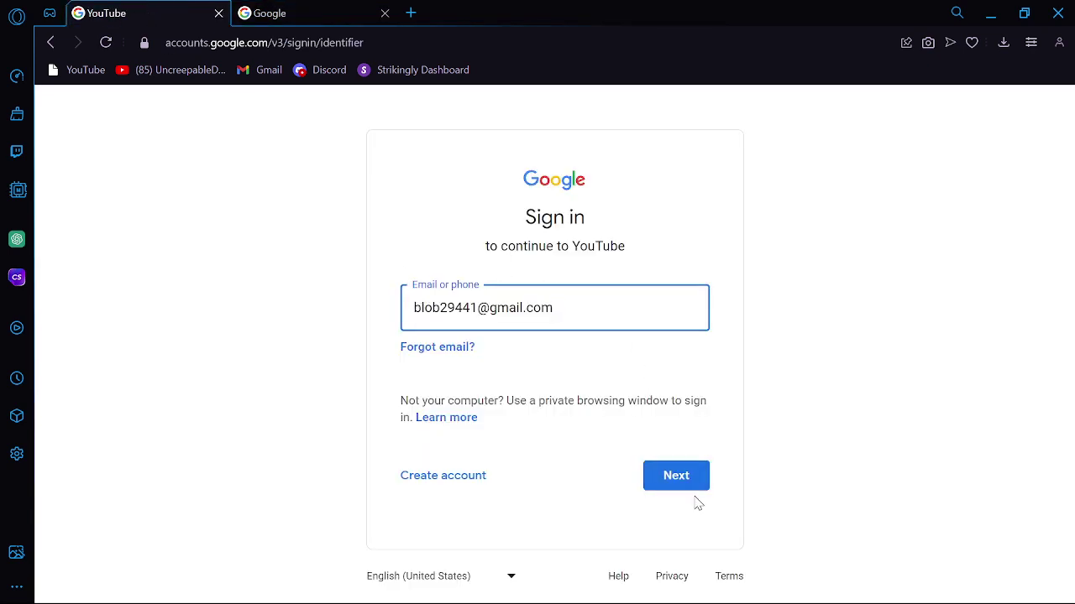
pyautogui.click(690, 489)
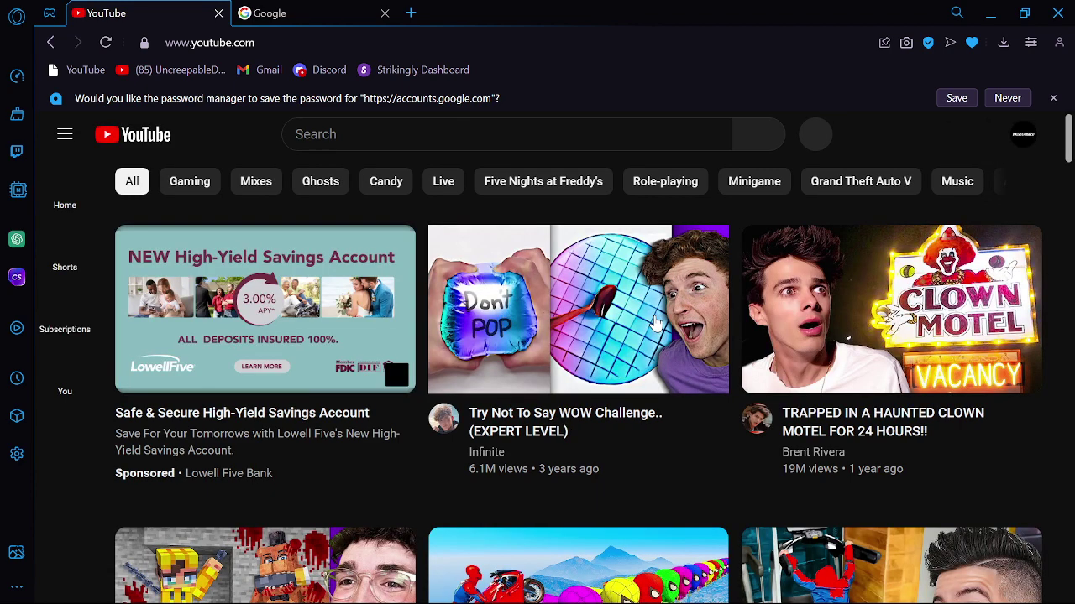
# Step: Switch YouTube to the blob account from the avatar menu
pyautogui.click(1023, 134)
pyautogui.click(856, 185)
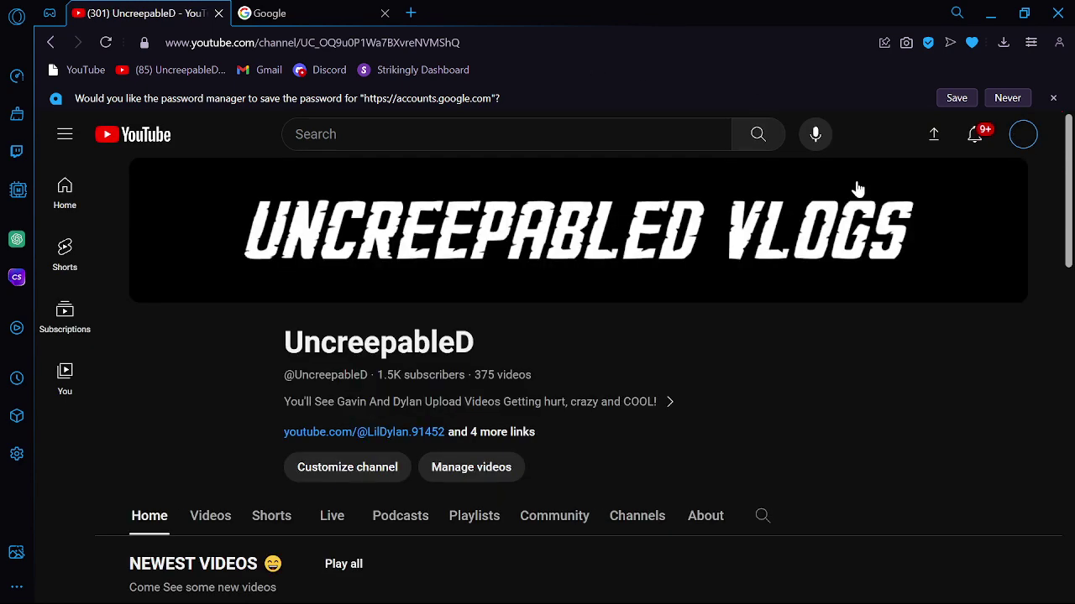
pyautogui.click(1026, 134)
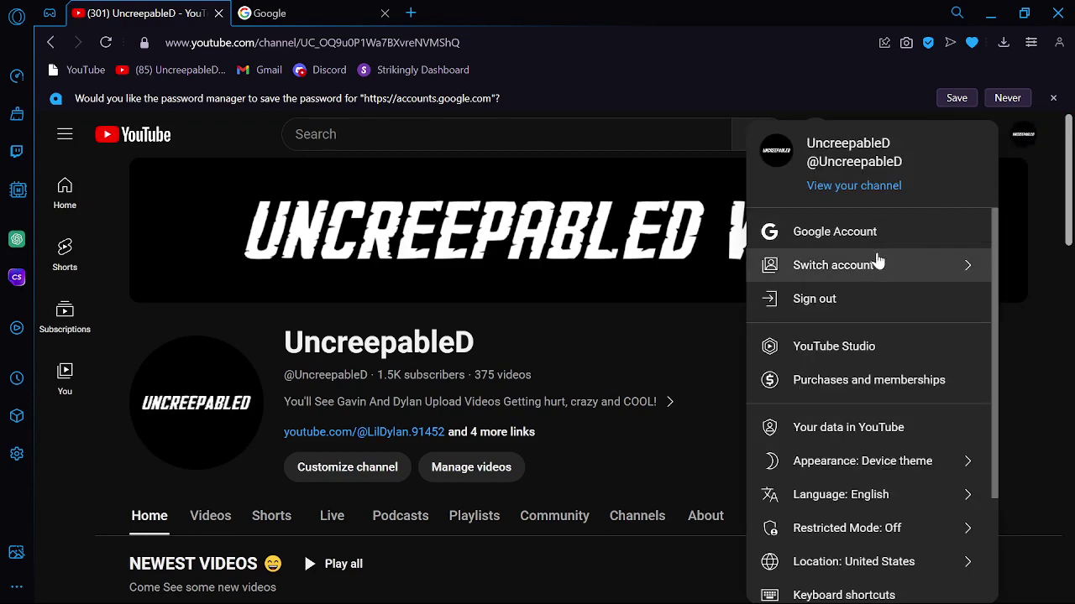
pyautogui.click(831, 265)
pyautogui.scroll(-2, 840, 394)
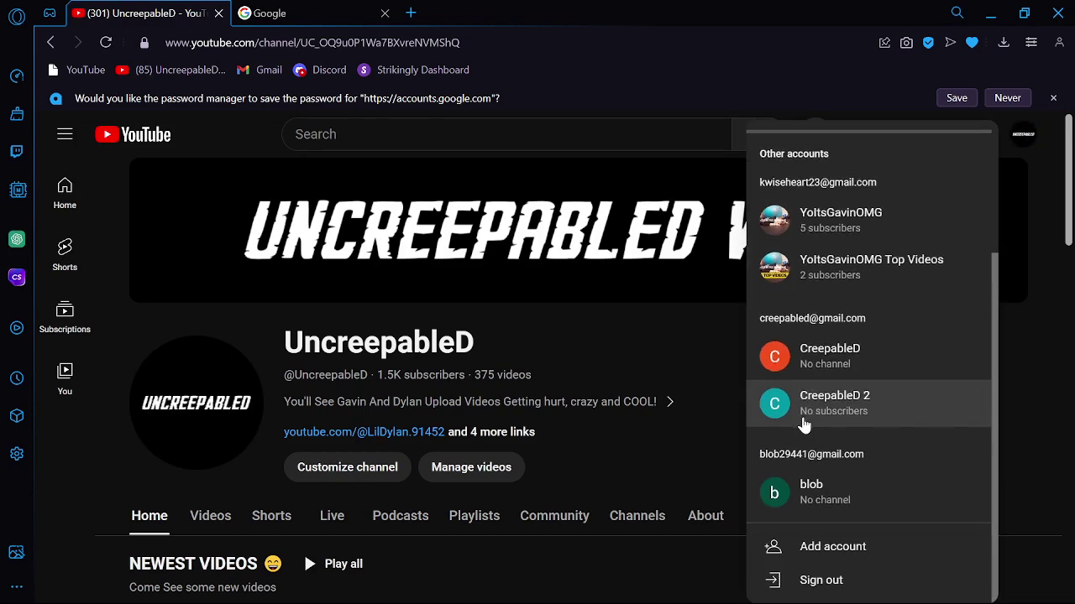
pyautogui.click(811, 487)
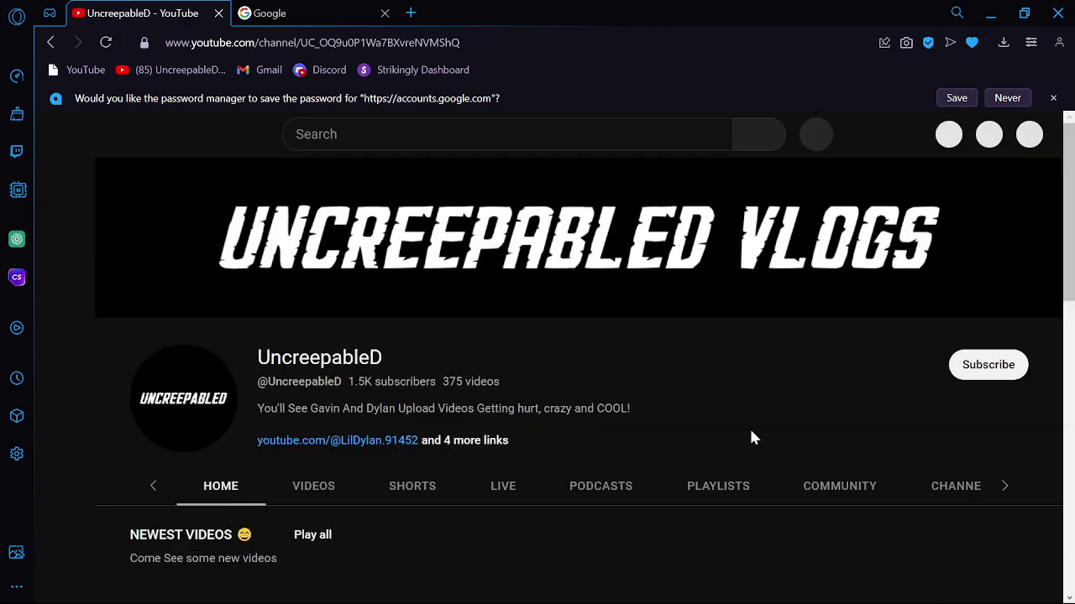
# Step: Subscribe to UncreepableD, then view its Videos listing and return to its Home page
pyautogui.click(998, 363)
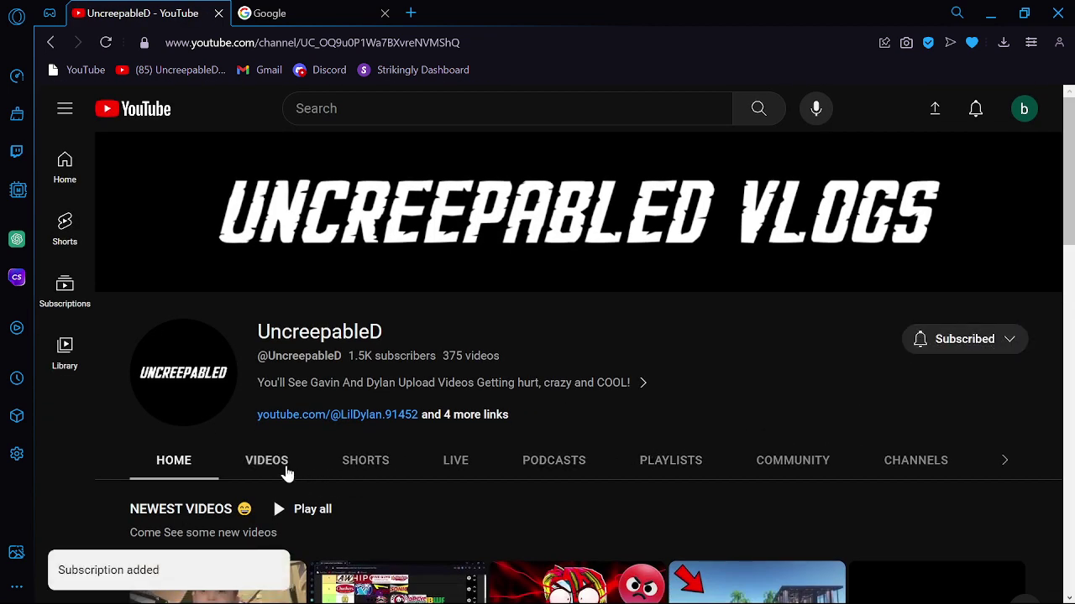
pyautogui.click(289, 471)
pyautogui.click(186, 462)
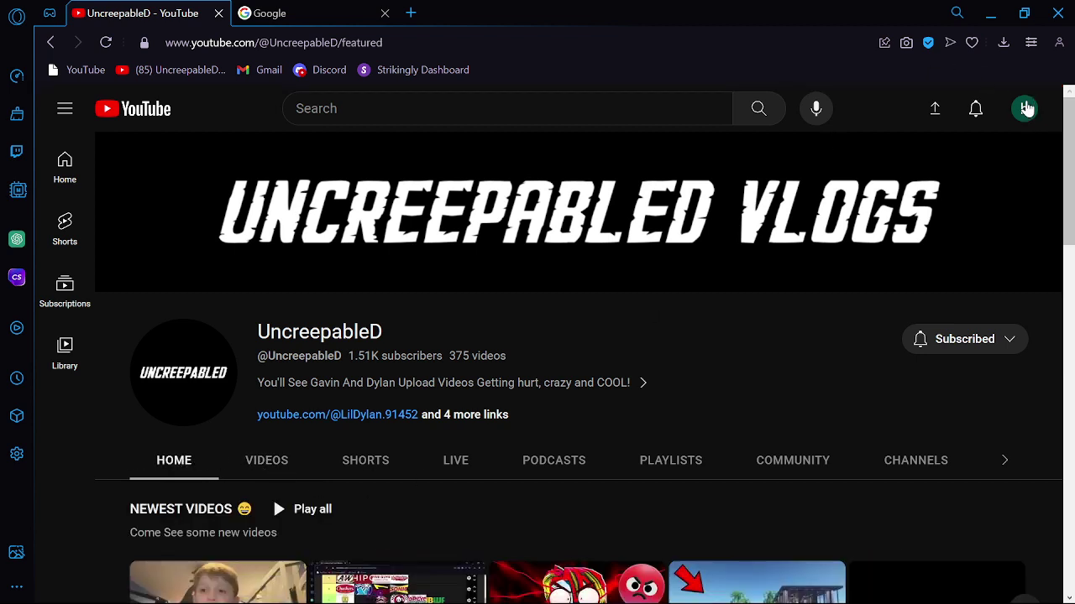
# Step: Create a YouTube channel for the account, keeping the name 'blob'
pyautogui.click(1015, 112)
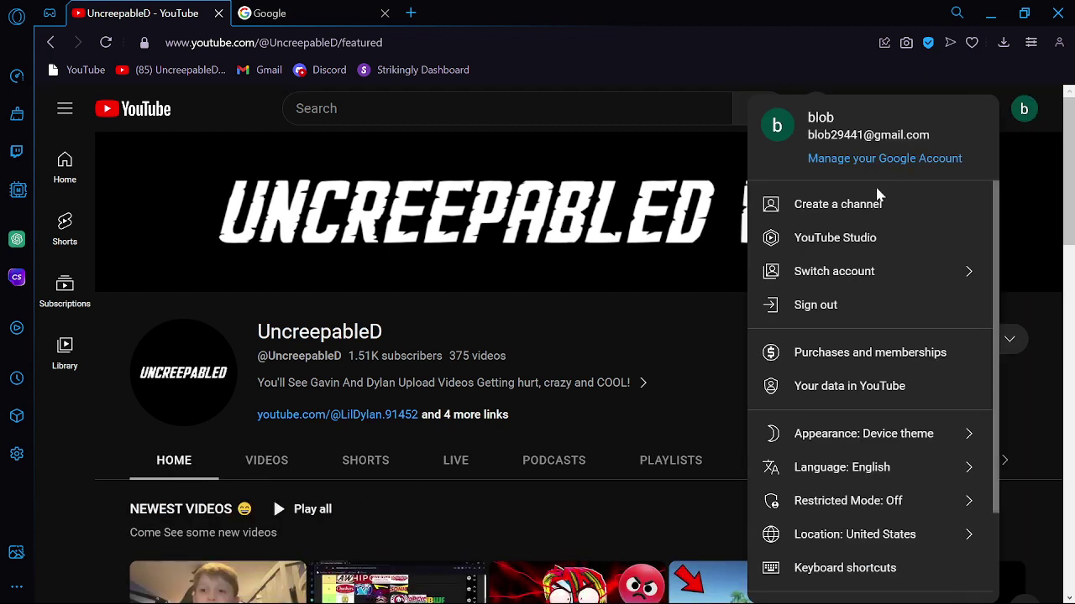
pyautogui.click(876, 203)
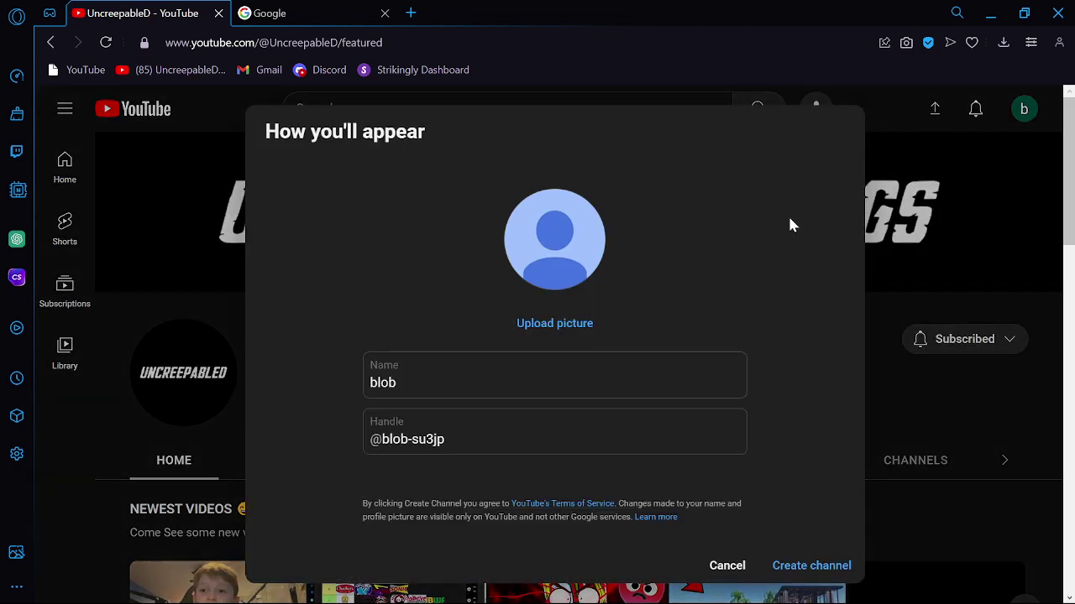
pyautogui.click(831, 569)
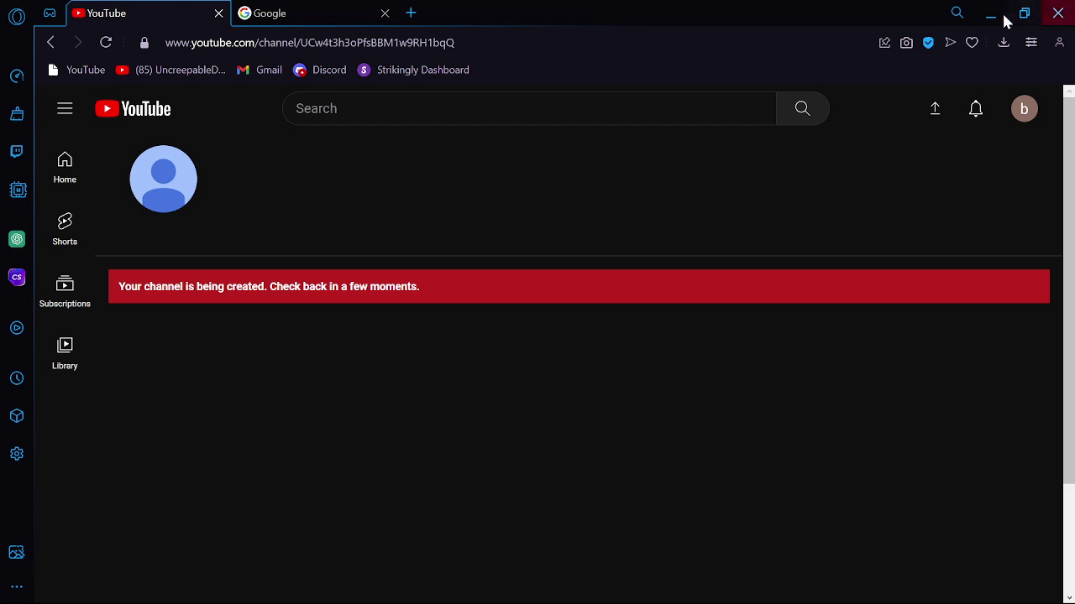
pyautogui.click(1022, 110)
pyautogui.click(903, 208)
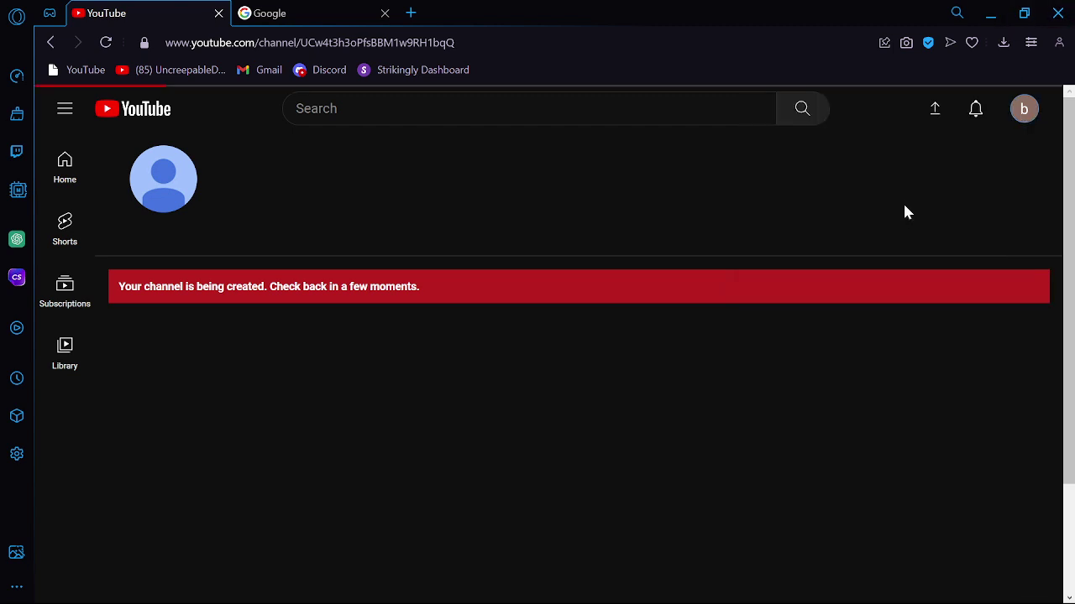
pyautogui.click(1023, 109)
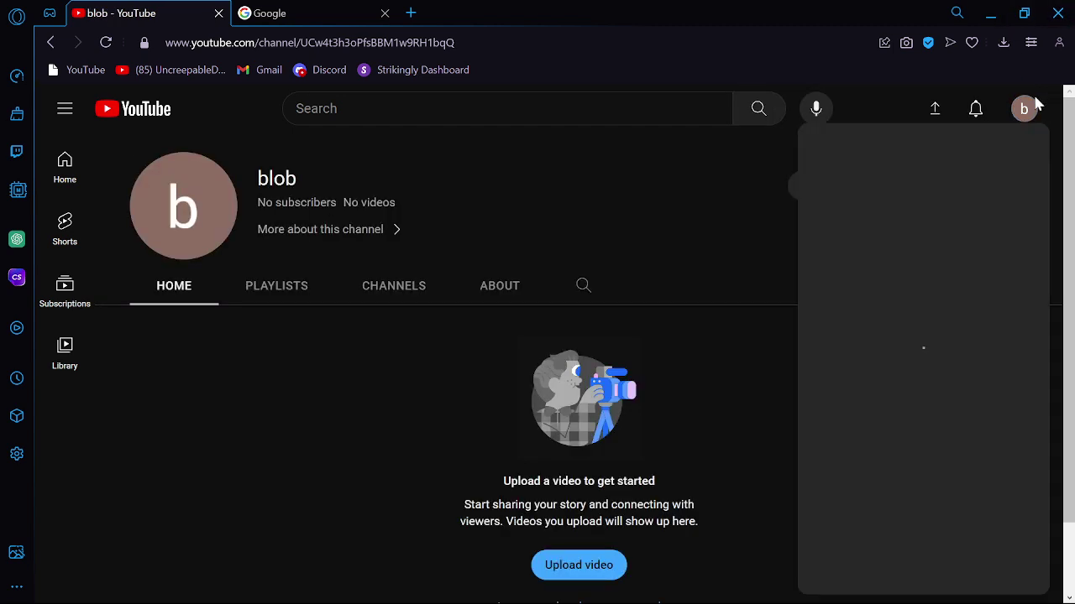
pyautogui.click(664, 187)
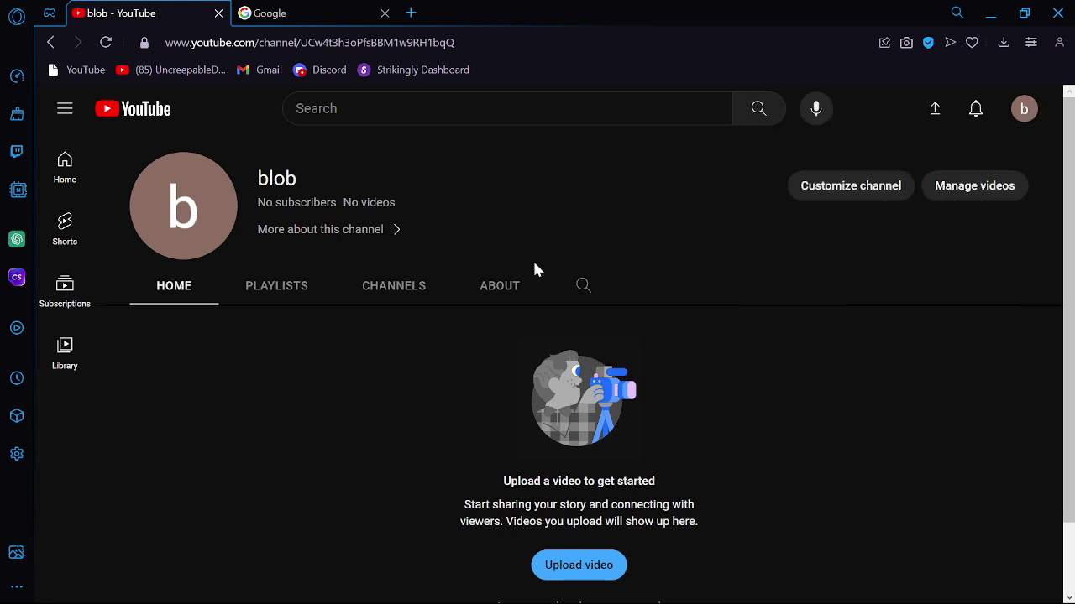
pyautogui.click(256, 294)
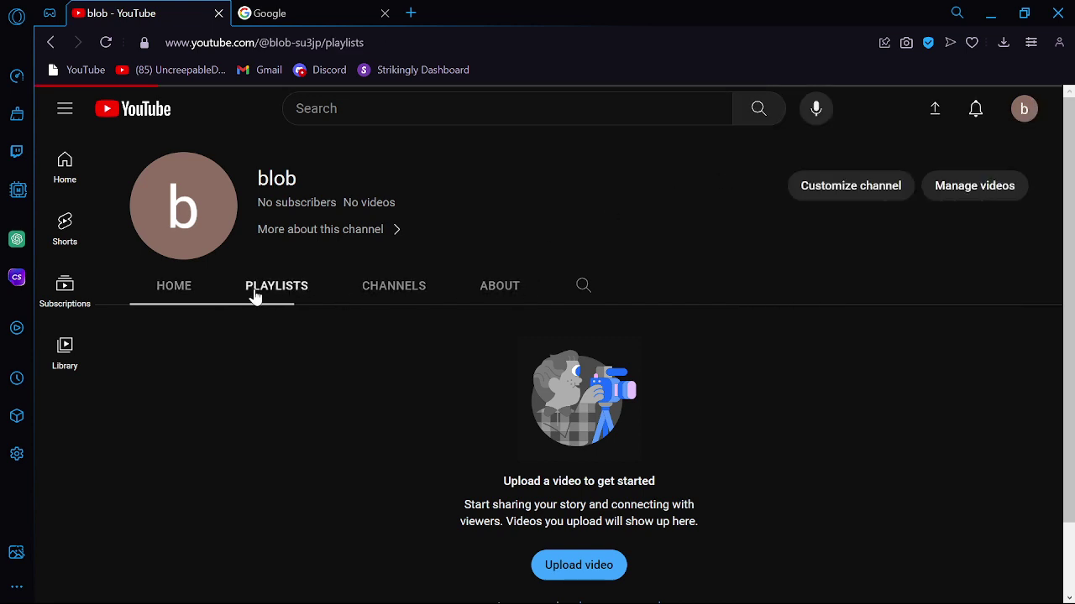
pyautogui.click(173, 286)
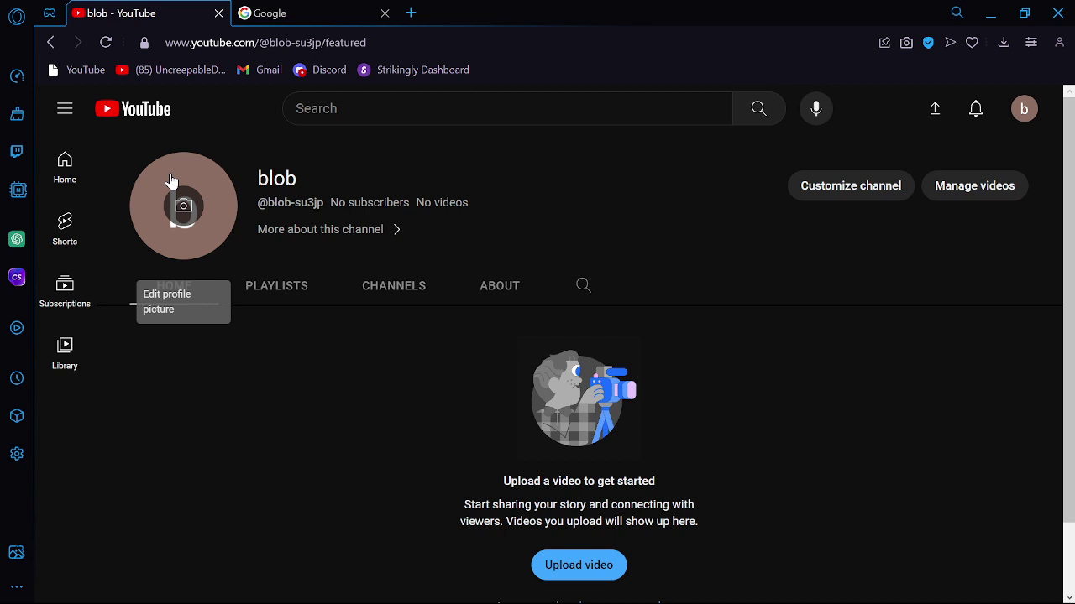